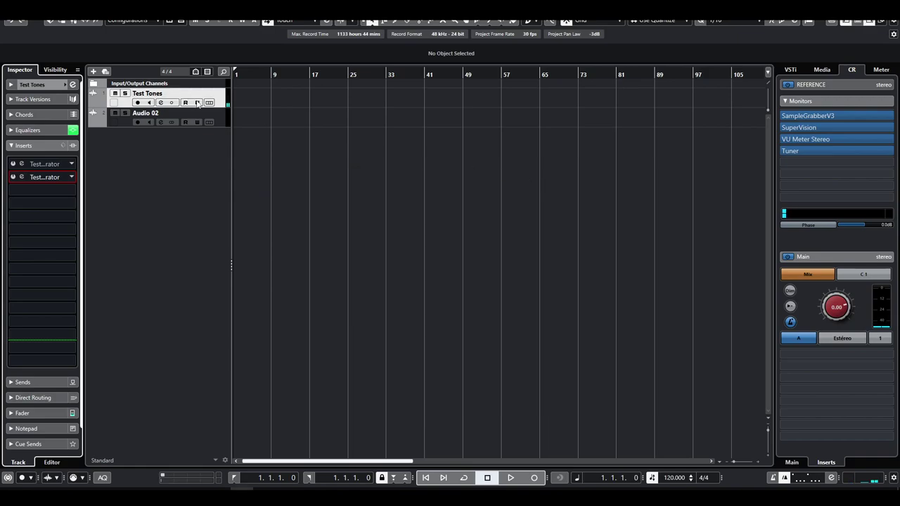
Mute the Test Tones track and set the Audio 02 track's input to MAD 3.
{"action": "left_click", "coordinate": [223, 120]}
{"action": "left_click", "coordinate": [114, 93]}
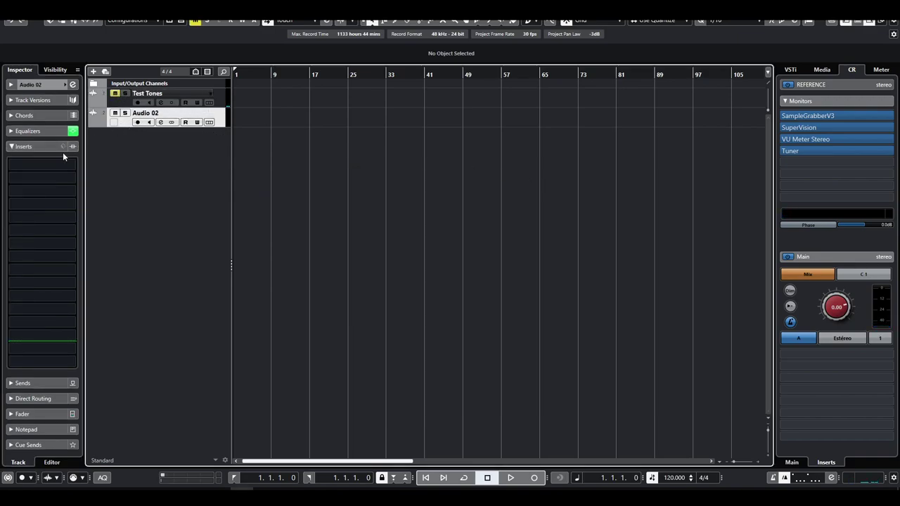
{"action": "left_click", "coordinate": [28, 85]}
{"action": "left_click", "coordinate": [34, 167]}
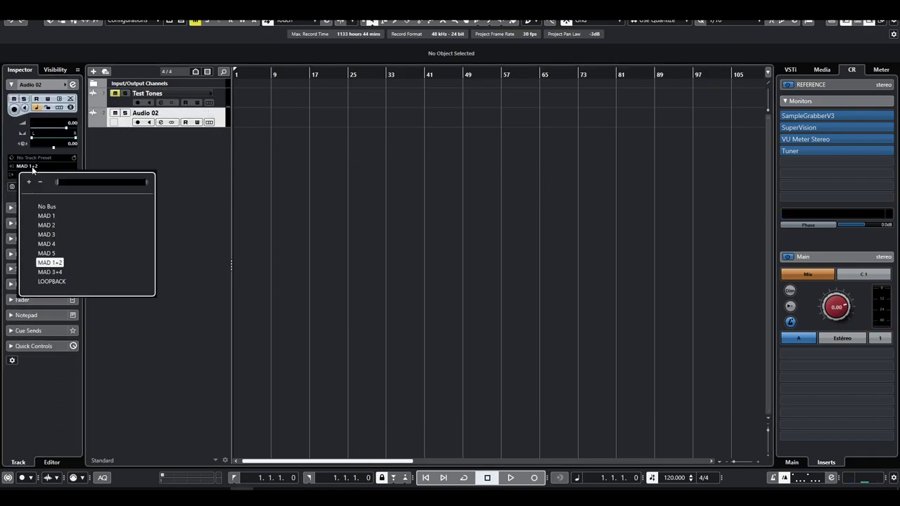
{"action": "left_click", "coordinate": [46, 235]}
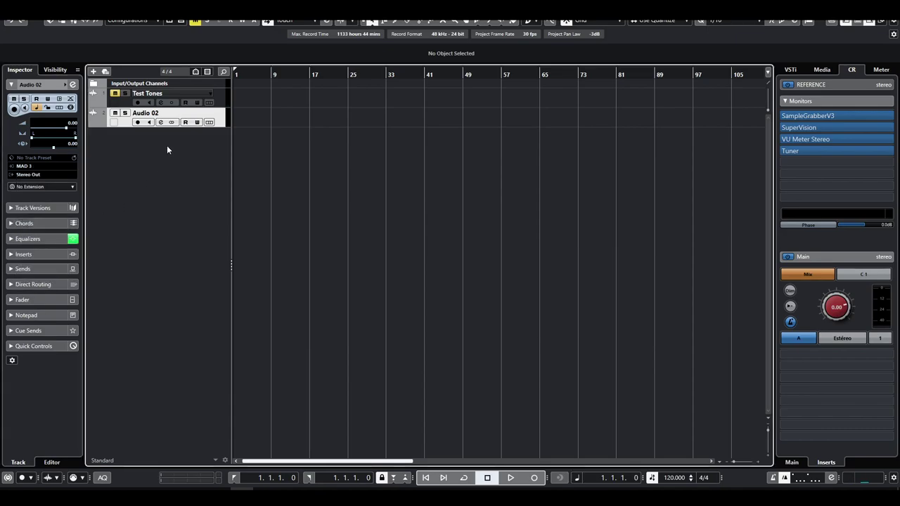
Enable recording and monitoring on Audio 02 and load NA Bass Driver in its first insert slot.
{"action": "left_click", "coordinate": [137, 123]}
{"action": "left_click", "coordinate": [149, 123]}
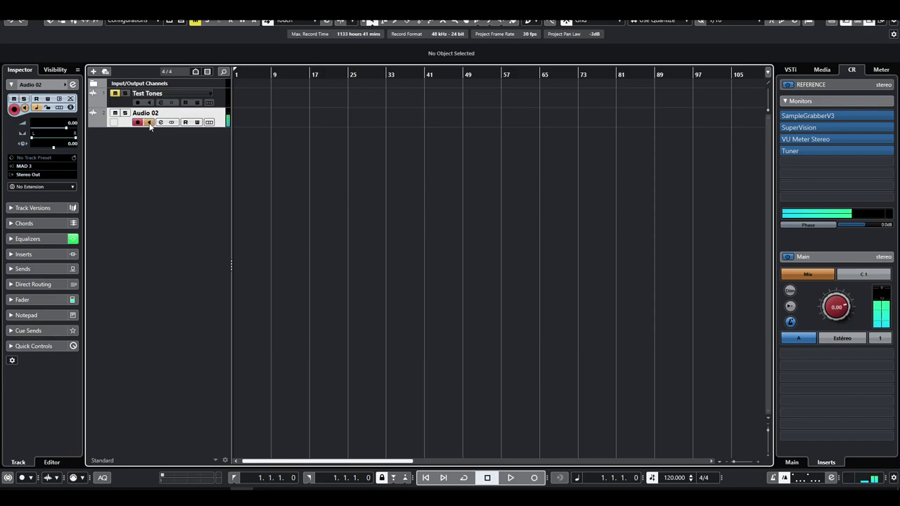
{"action": "left_click", "coordinate": [24, 254]}
{"action": "left_click", "coordinate": [31, 173]}
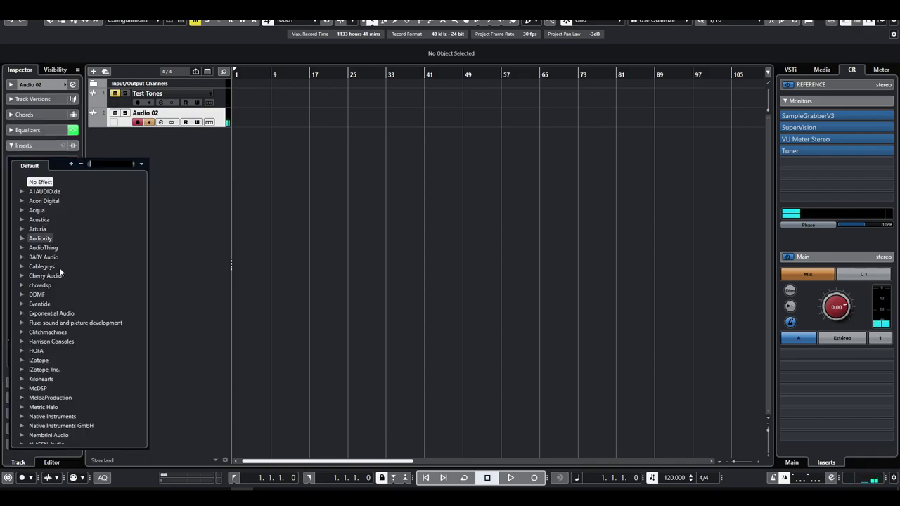
{"action": "scroll", "coordinate": [60, 274], "scroll_direction": "down", "scroll_amount": 3}
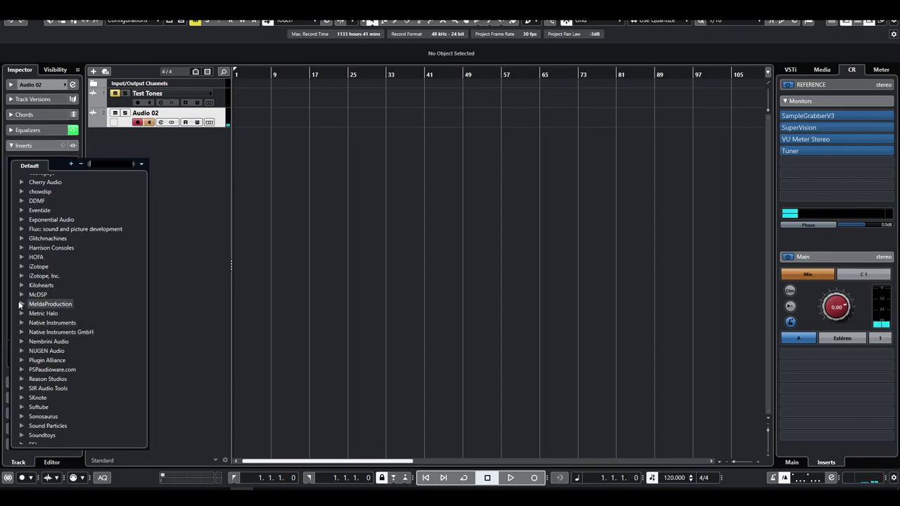
{"action": "left_click", "coordinate": [21, 341]}
{"action": "left_click", "coordinate": [31, 351]}
{"action": "left_click", "coordinate": [66, 372]}
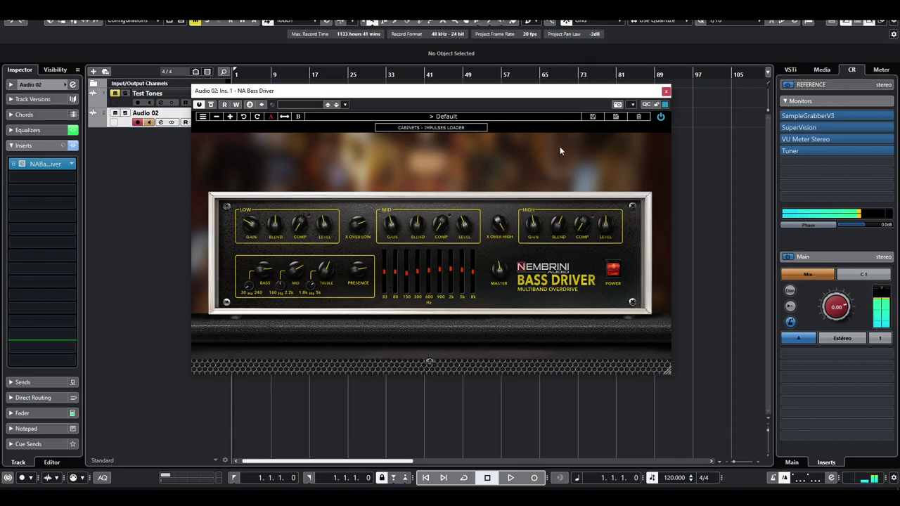
Reduce the Bass and Mid controls in the amp's tone section.
{"action": "mouse_move", "coordinate": [503, 268]}
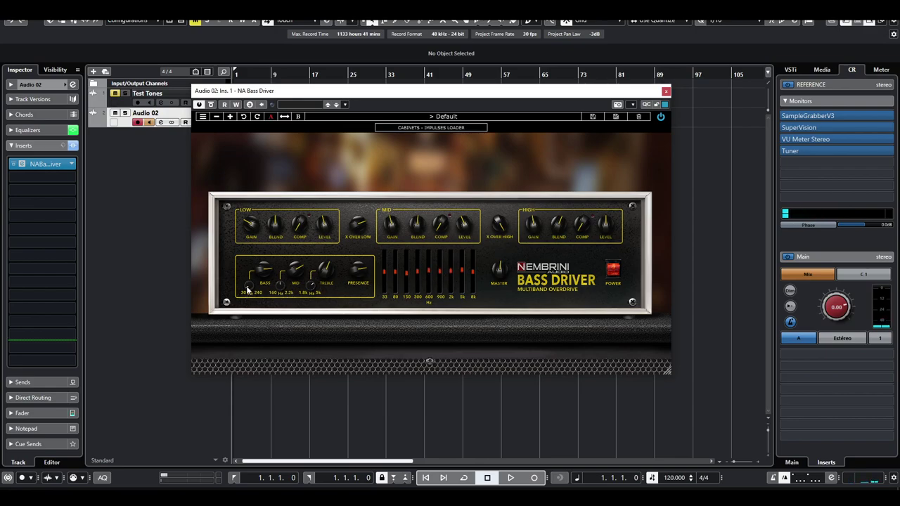
{"action": "left_click_drag", "start_coordinate": [265, 272], "coordinate": [273, 308]}
{"action": "left_click_drag", "start_coordinate": [295, 269], "coordinate": [302, 291]}
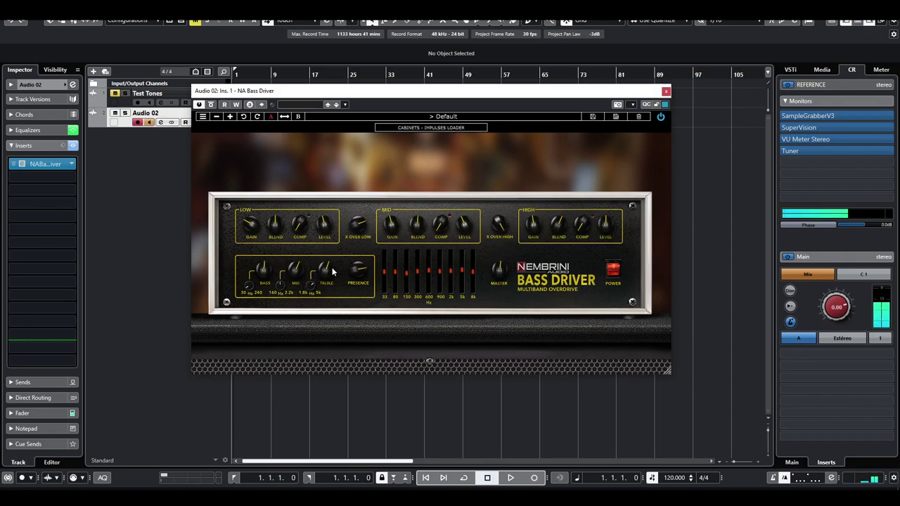
Show the plugin's cabinet and impulse loader view and raise the Mic and D.I. mixer faders slightly.
{"action": "left_click", "coordinate": [406, 129]}
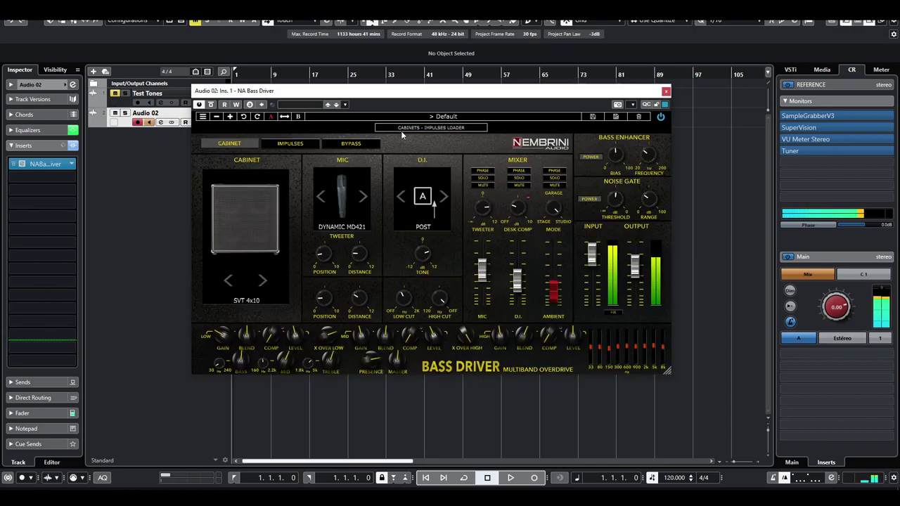
{"action": "left_click_drag", "start_coordinate": [482, 274], "coordinate": [482, 261]}
{"action": "left_click_drag", "start_coordinate": [522, 286], "coordinate": [523, 281]}
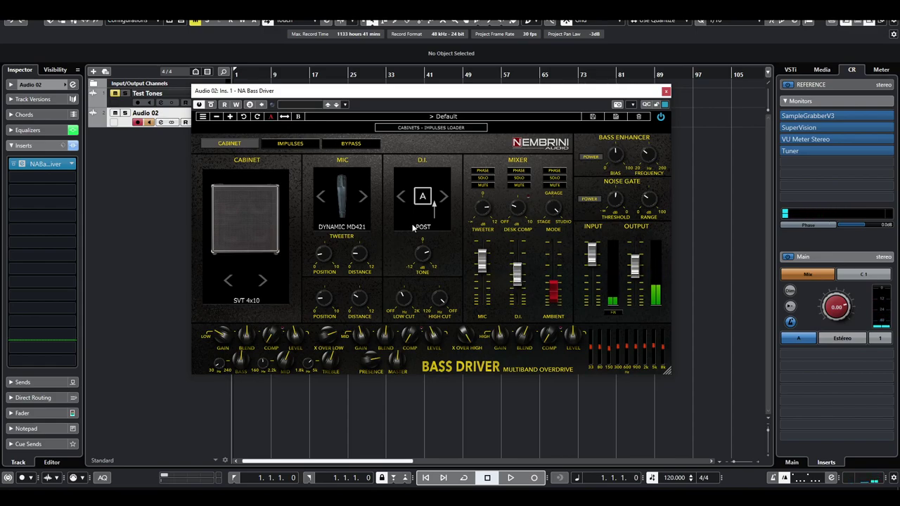
Change the cabinet to B15 1x15 and isolate the D.I. by lowering the Mic fader fully and raising the D.I. fader.
{"action": "left_click", "coordinate": [261, 281]}
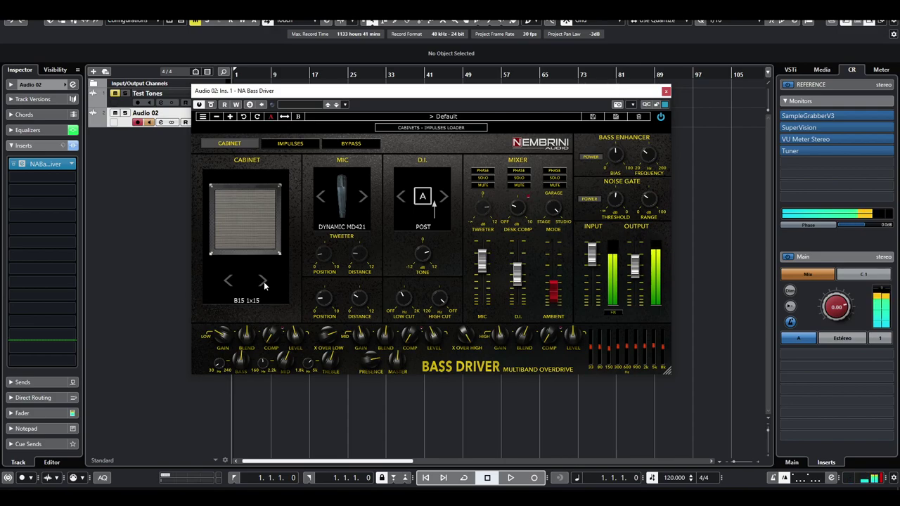
{"action": "left_click_drag", "start_coordinate": [481, 260], "coordinate": [482, 304]}
{"action": "left_click_drag", "start_coordinate": [517, 278], "coordinate": [519, 272]}
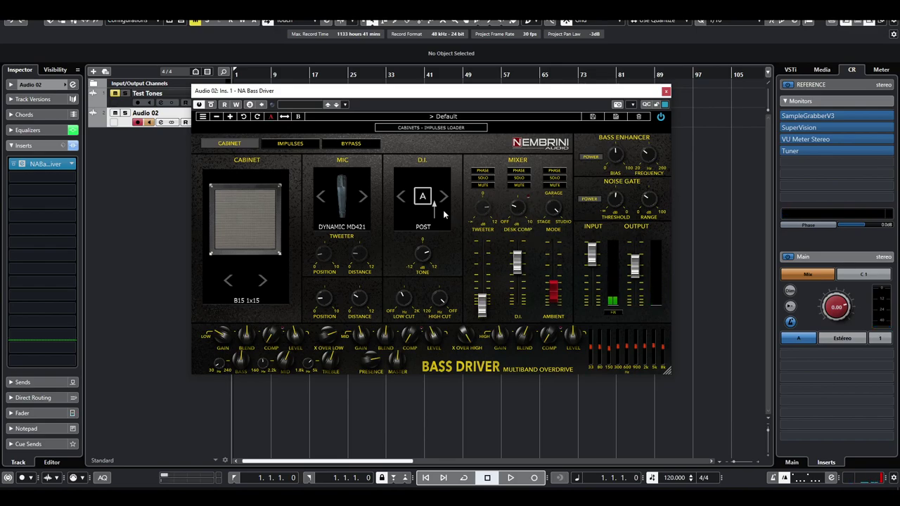
Try the D.I. in both positions, leave it on POST, and raise the Output and D.I. faders with Ambient fully down.
{"action": "left_click", "coordinate": [411, 203]}
{"action": "left_click", "coordinate": [441, 201]}
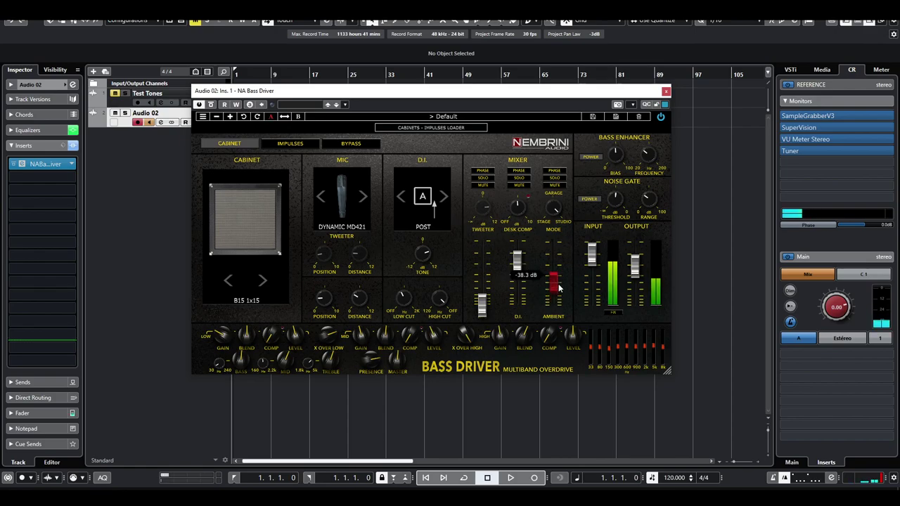
{"action": "left_click_drag", "start_coordinate": [633, 273], "coordinate": [634, 259]}
{"action": "left_click_drag", "start_coordinate": [554, 287], "coordinate": [554, 304]}
{"action": "left_click_drag", "start_coordinate": [518, 270], "coordinate": [520, 260]}
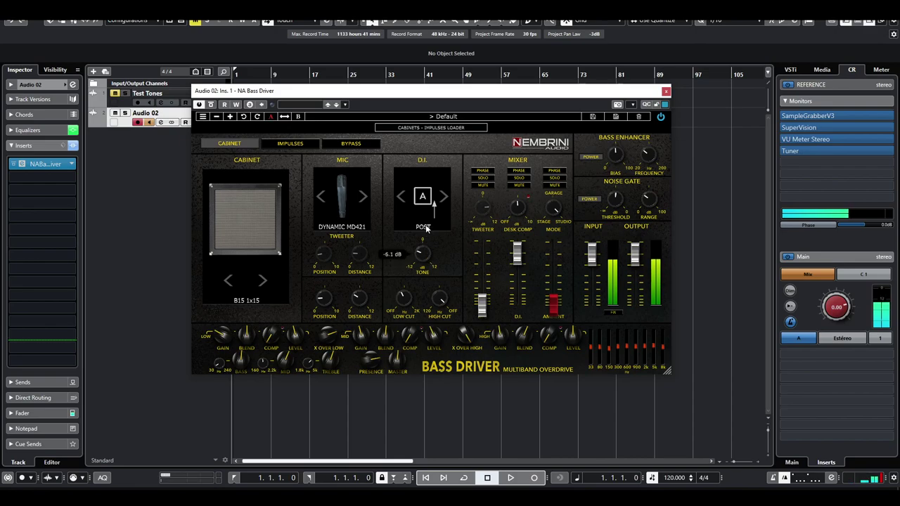
Switch the D.I. to PRE with inverted phase and blend the Mic, D.I. and Ambient faders at moderate levels.
{"action": "left_click", "coordinate": [400, 197]}
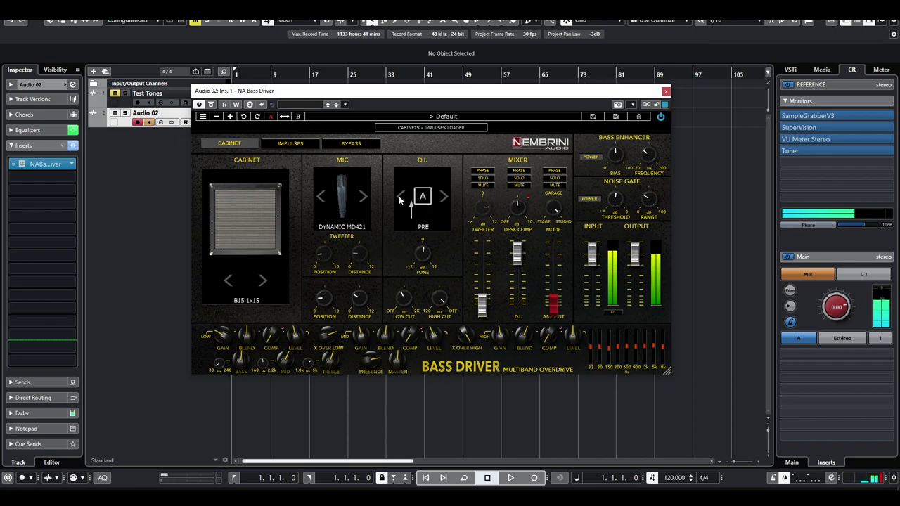
{"action": "left_click_drag", "start_coordinate": [518, 252], "coordinate": [483, 280]}
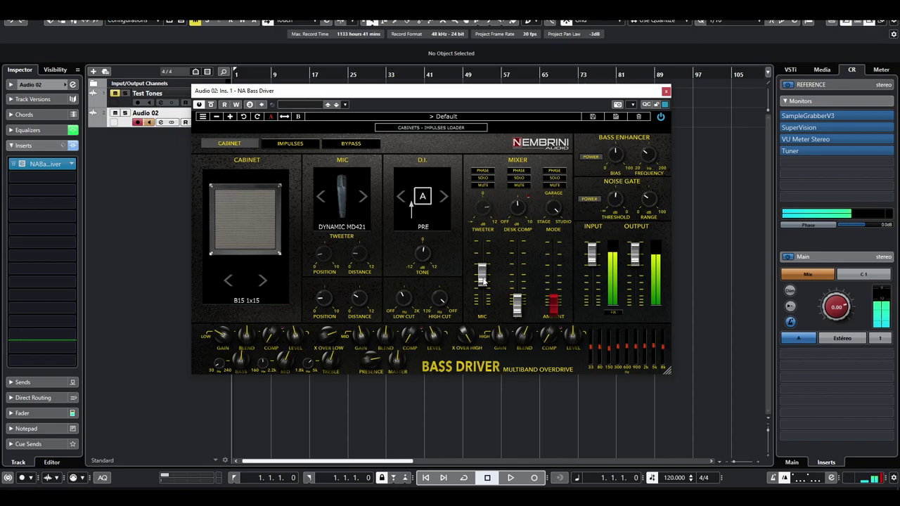
{"action": "left_click_drag", "start_coordinate": [518, 301], "coordinate": [517, 277]}
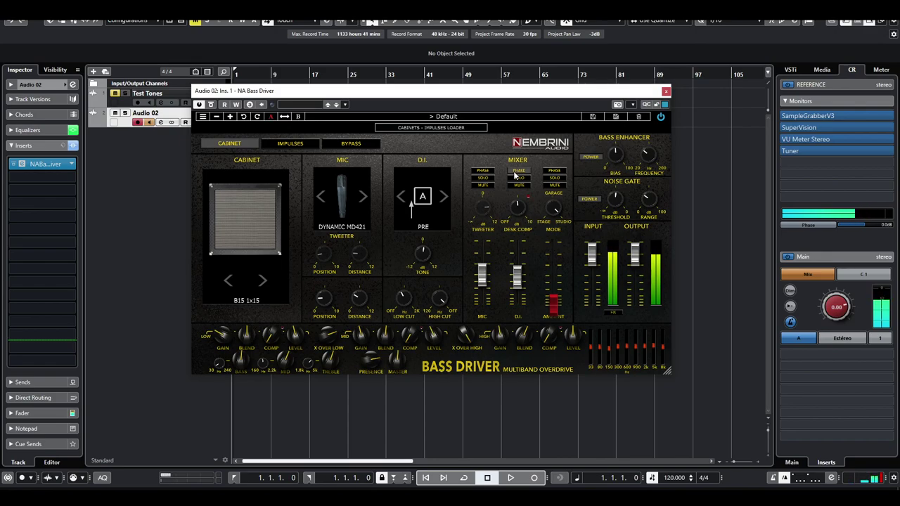
{"action": "left_click_drag", "start_coordinate": [553, 304], "coordinate": [557, 258]}
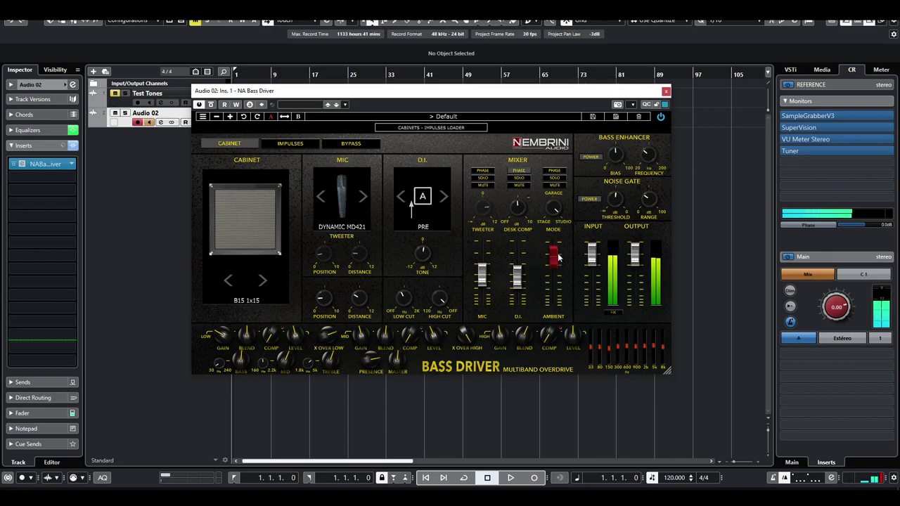
{"action": "left_click_drag", "start_coordinate": [554, 257], "coordinate": [552, 285]}
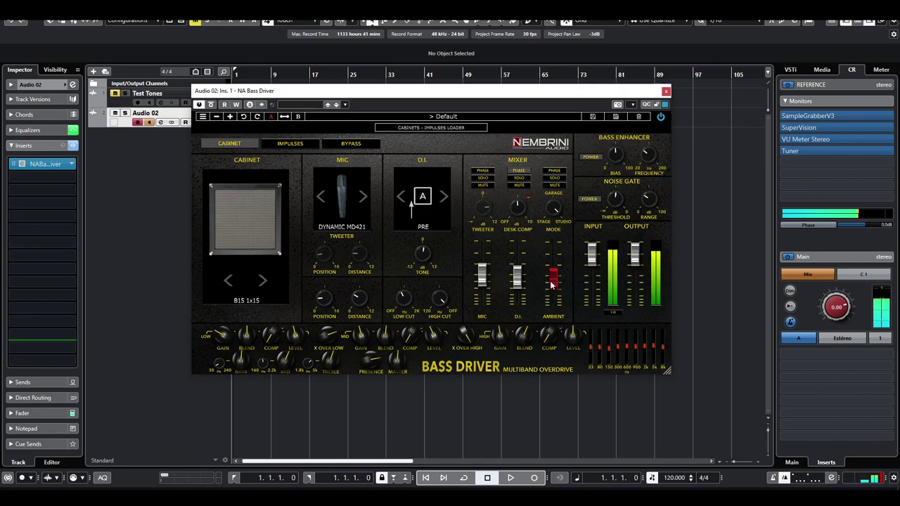
Select the Dynamic D12 microphone and the SVT 8x10 cabinet.
{"action": "left_click", "coordinate": [363, 199]}
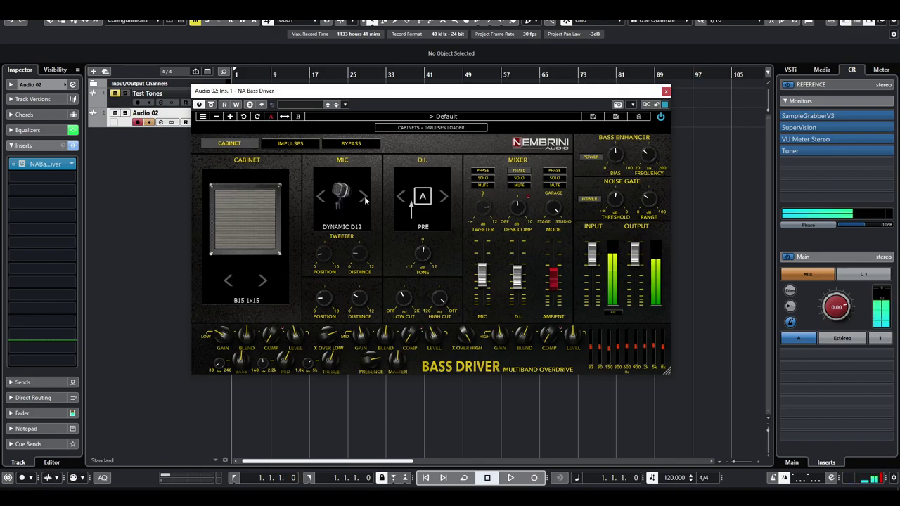
{"action": "left_click", "coordinate": [263, 281]}
{"action": "left_click", "coordinate": [232, 285]}
{"action": "left_click", "coordinate": [233, 285]}
{"action": "left_click", "coordinate": [233, 286]}
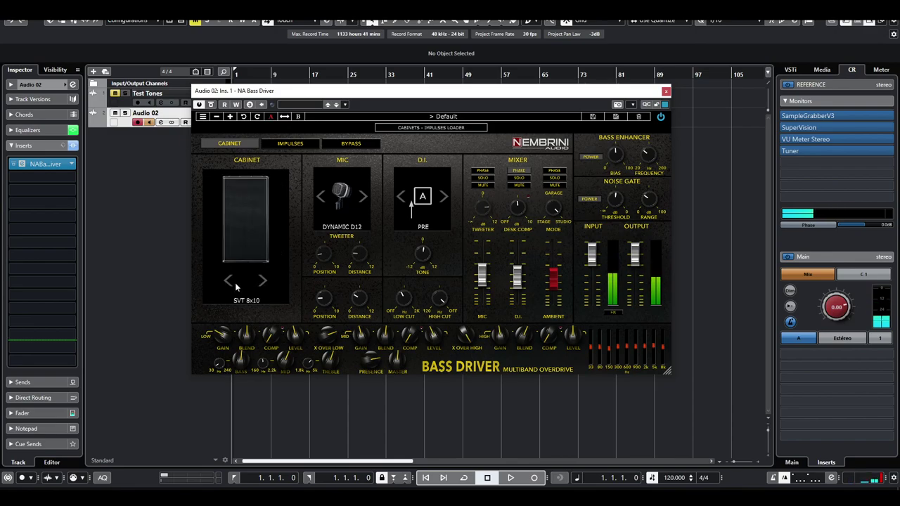
Raise the Mic and D.I. faders, set Ambient to about -31 dB, and lower the Output fader slightly.
{"action": "left_click_drag", "start_coordinate": [516, 281], "coordinate": [483, 268]}
{"action": "left_click_drag", "start_coordinate": [555, 280], "coordinate": [556, 283]}
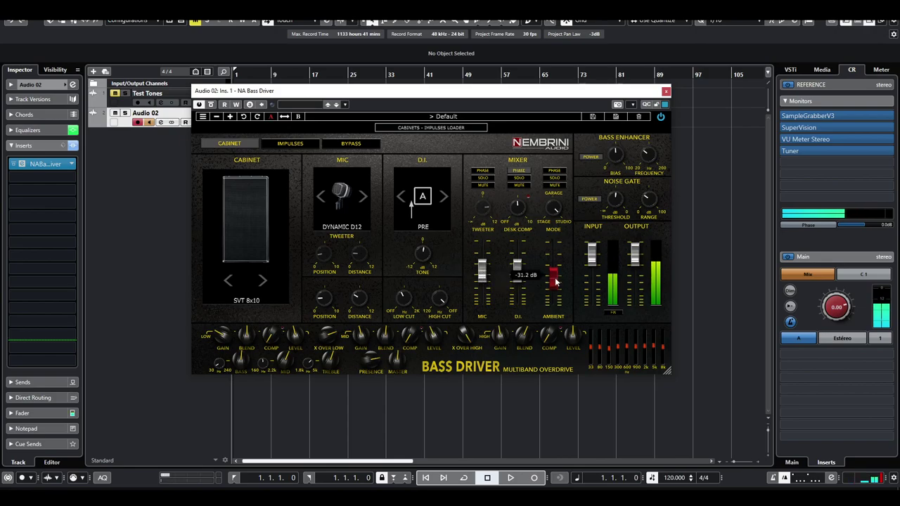
{"action": "left_click_drag", "start_coordinate": [634, 256], "coordinate": [634, 265]}
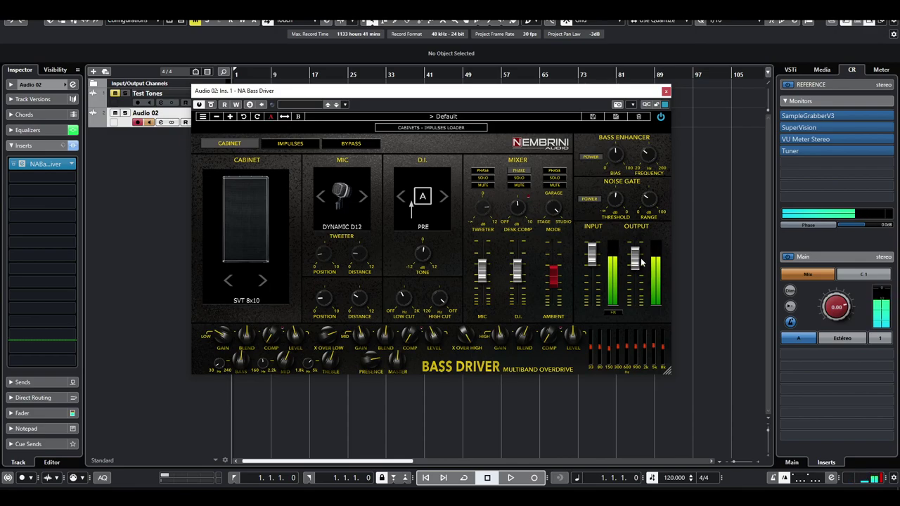
Audition the Dynamic MD421 and D12 microphones on the SVT 8x10 cabinet and settle on the Condenser NU47.
{"action": "left_click", "coordinate": [362, 197]}
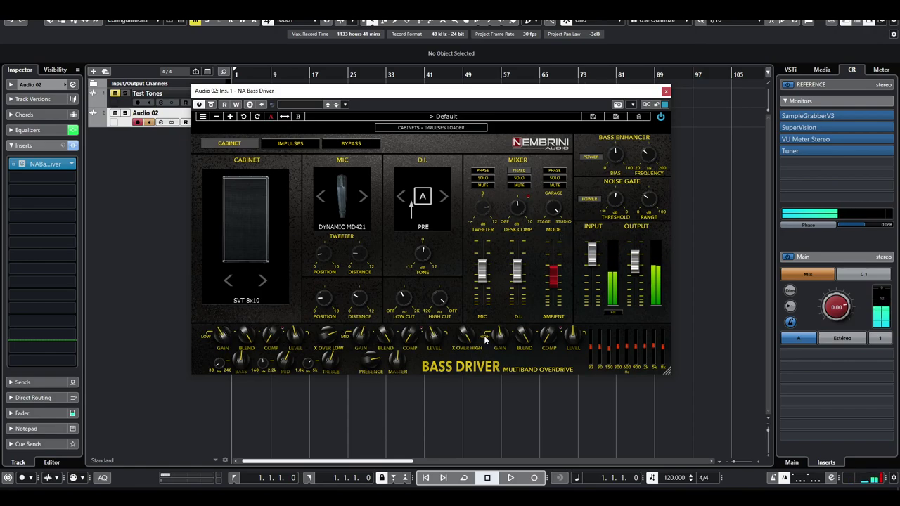
{"action": "key", "text": "space"}
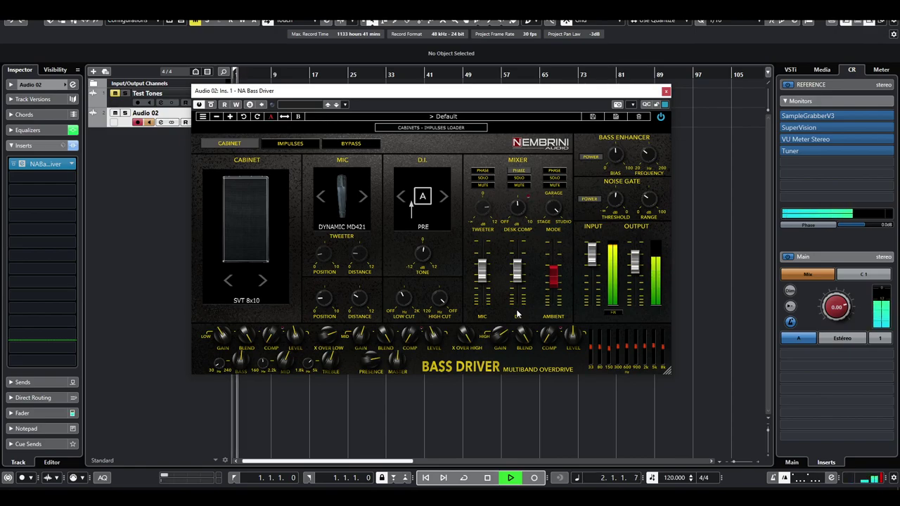
{"action": "key", "text": "space"}
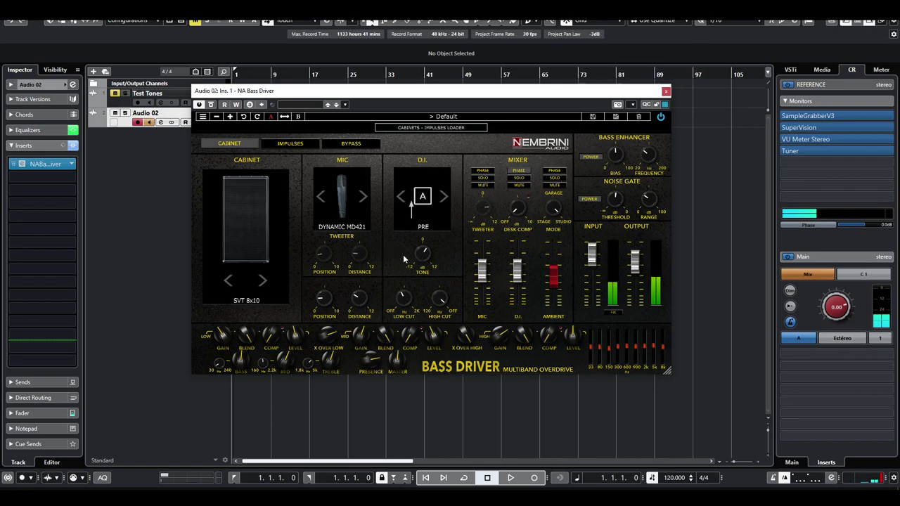
{"action": "left_click", "coordinate": [365, 197]}
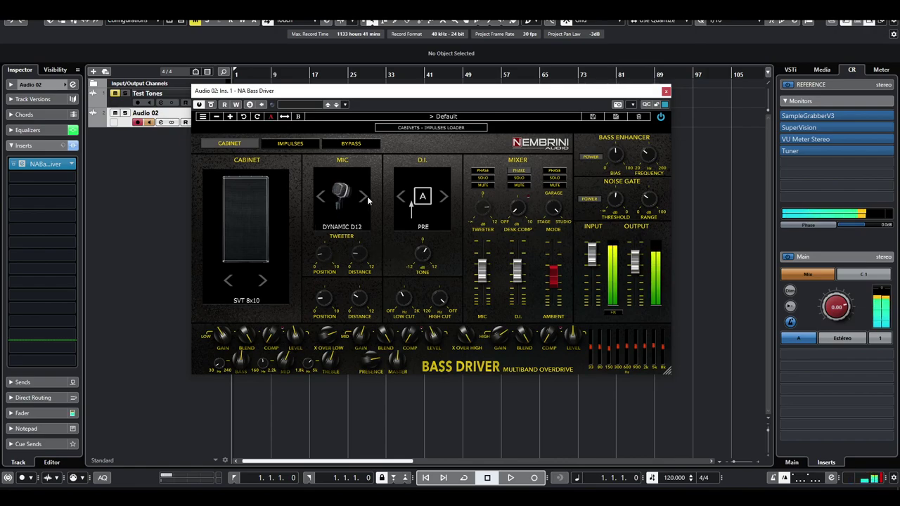
{"action": "left_click", "coordinate": [319, 196]}
{"action": "left_click", "coordinate": [319, 194]}
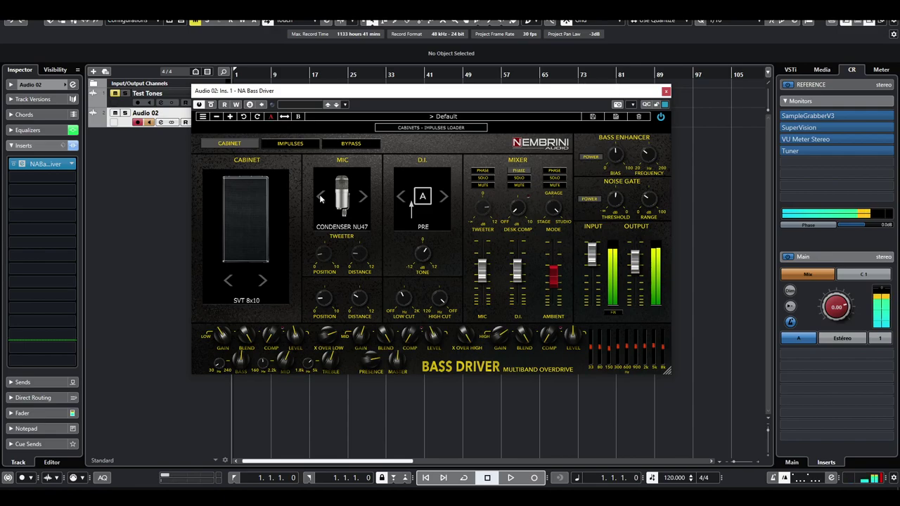
Lower the Input fader and readjust the Output fader while changing the cabinet to SVT 4x10.
{"action": "left_click_drag", "start_coordinate": [593, 255], "coordinate": [593, 259]}
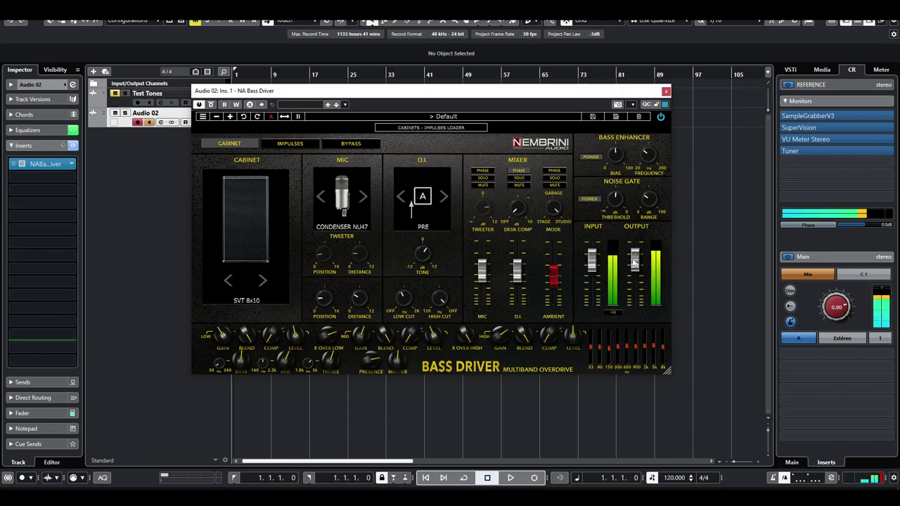
{"action": "left_click_drag", "start_coordinate": [634, 262], "coordinate": [634, 256]}
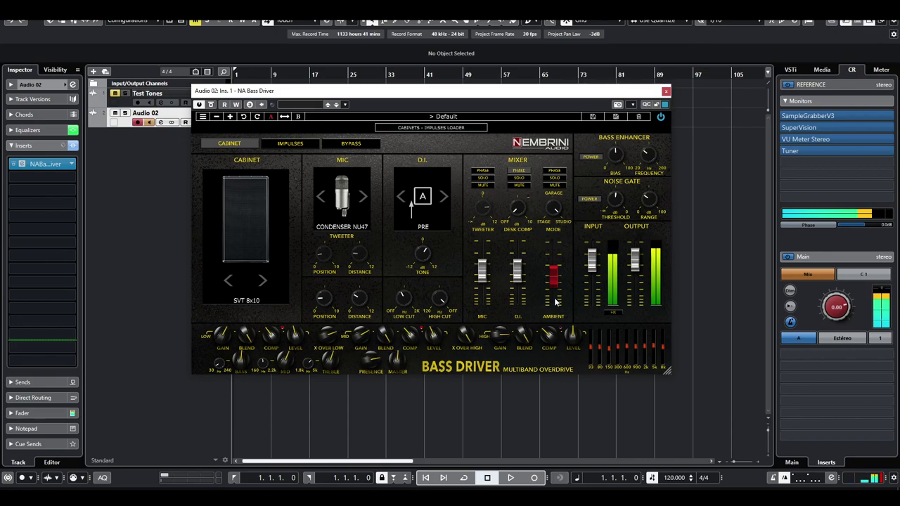
{"action": "left_click", "coordinate": [263, 281]}
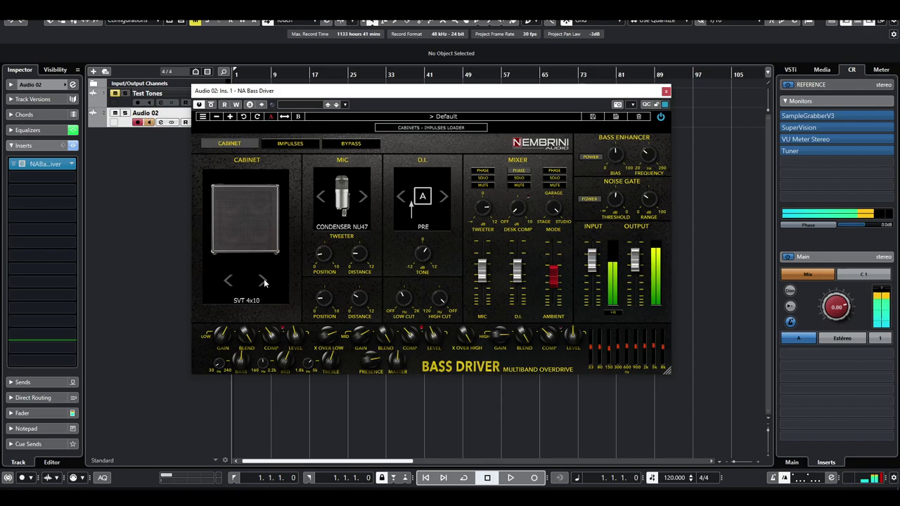
{"action": "left_click_drag", "start_coordinate": [635, 260], "coordinate": [636, 274]}
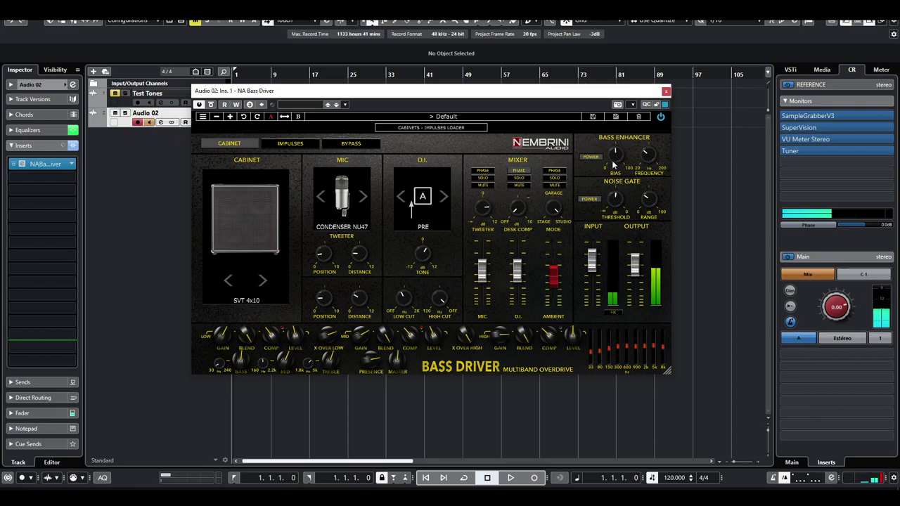
Adjust the Bass Enhancer's Frequency and Bias controls, trying a frequency of about 34 Hz.
{"action": "mouse_move", "coordinate": [651, 152]}
{"action": "scroll", "coordinate": [646, 154], "scroll_direction": "up", "scroll_amount": 3}
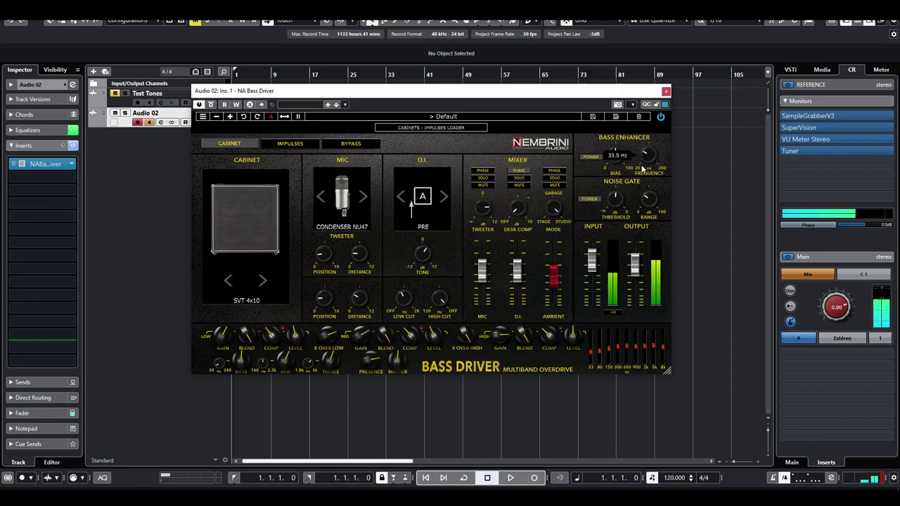
{"action": "mouse_move", "coordinate": [619, 156]}
{"action": "left_click_drag", "start_coordinate": [653, 163], "coordinate": [621, 149]}
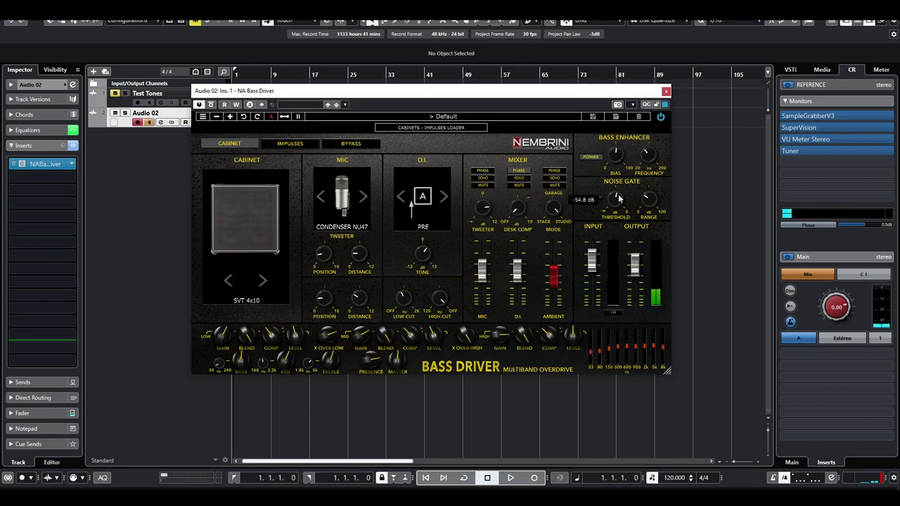
Raise the D.I. fader slightly and compare the Cabinet and Impulses modes, ending on the impulse loader.
{"action": "left_click_drag", "start_coordinate": [516, 270], "coordinate": [517, 264]}
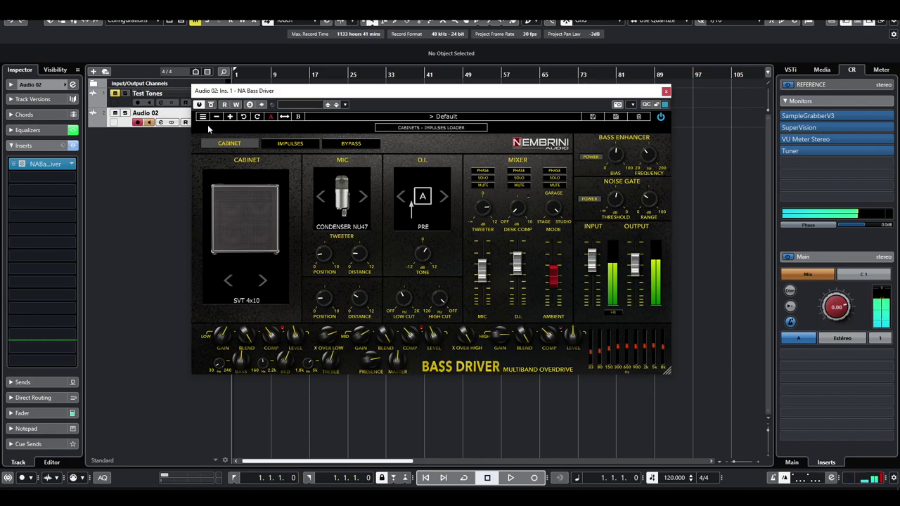
{"action": "left_click", "coordinate": [283, 144]}
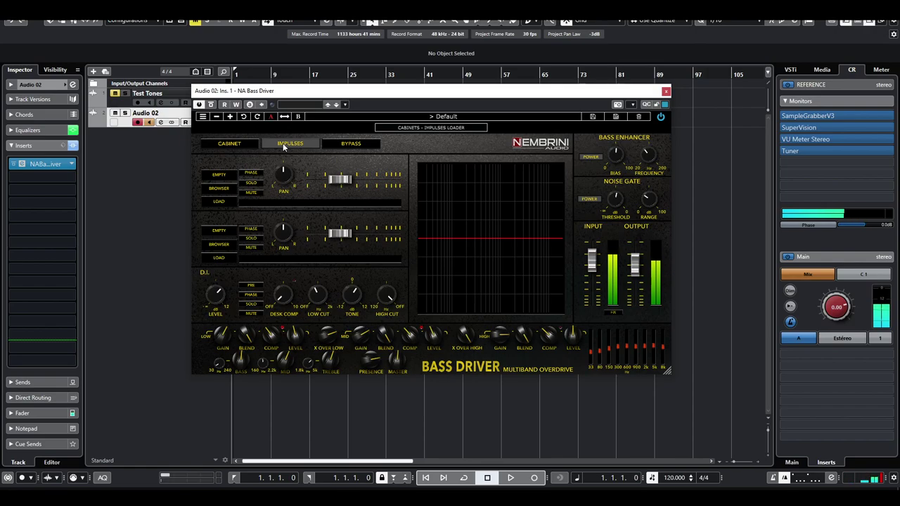
{"action": "left_click", "coordinate": [234, 144]}
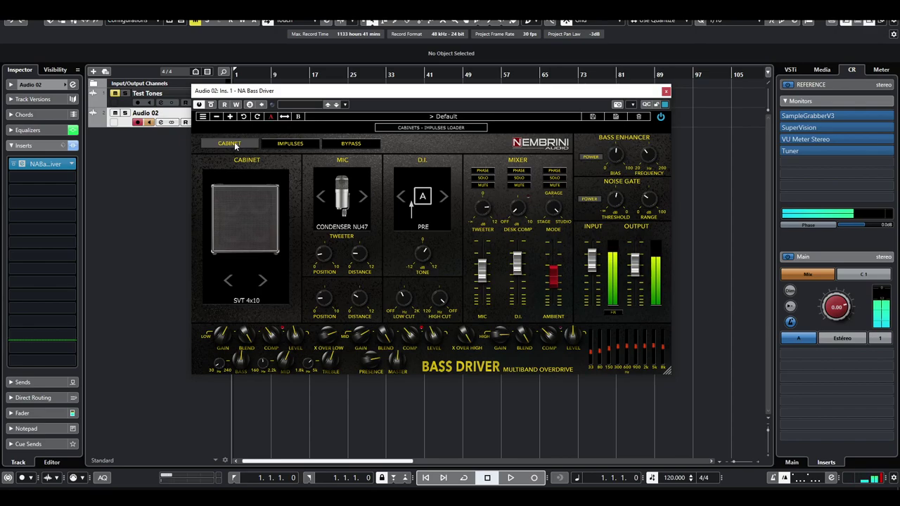
{"action": "left_click", "coordinate": [289, 145]}
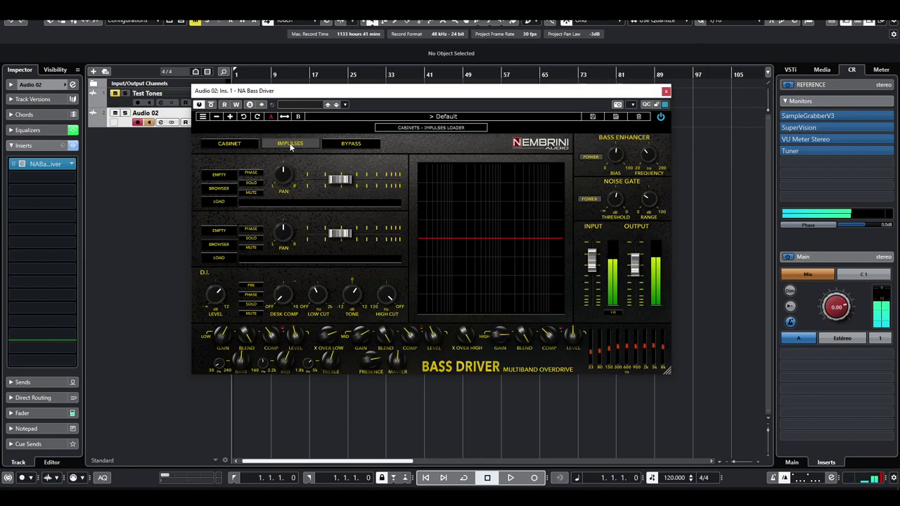
Bypass the cabinet section, compare the sound with the whole plugin switched off and on, and return to the impulse loader.
{"action": "left_click", "coordinate": [351, 144]}
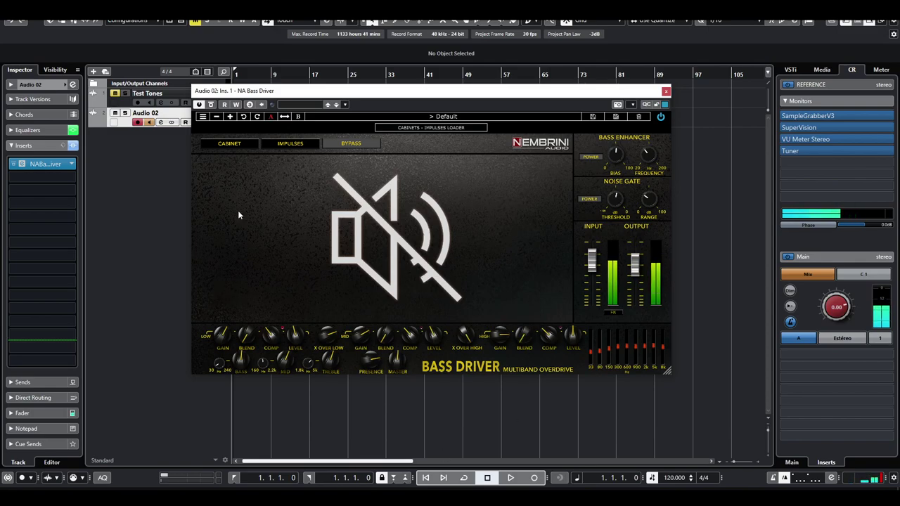
{"action": "left_click", "coordinate": [199, 104]}
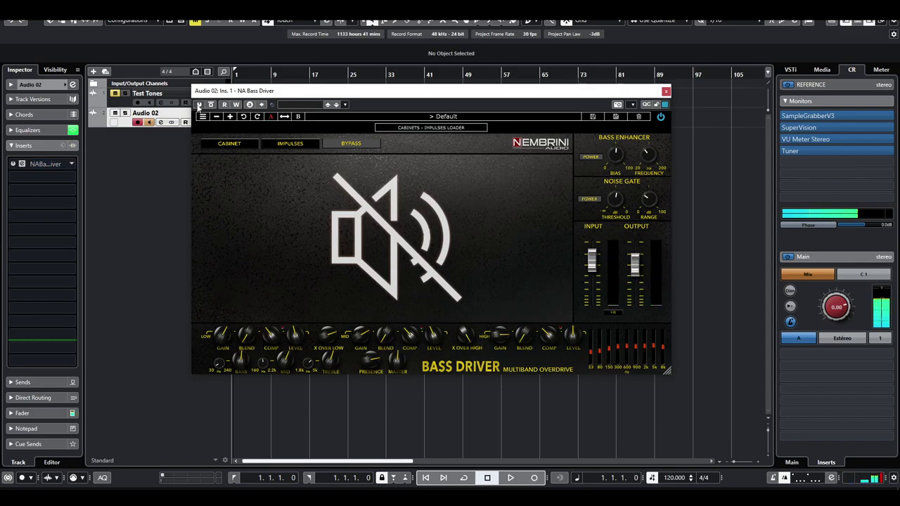
{"action": "left_click", "coordinate": [199, 104]}
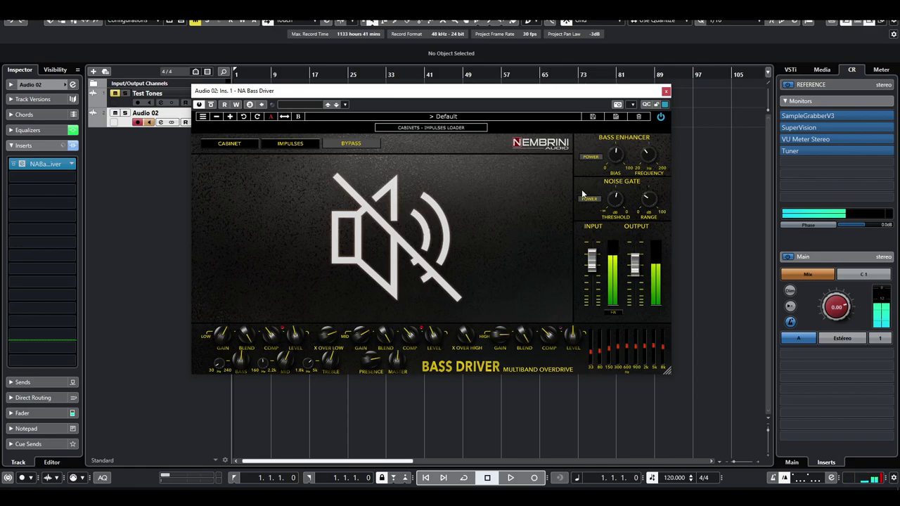
{"action": "left_click", "coordinate": [301, 145]}
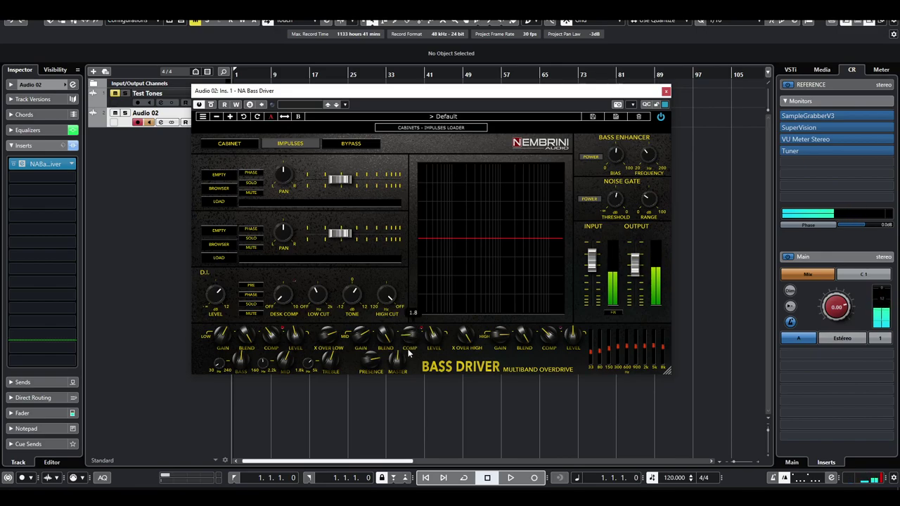
Return to the amp view and load the Muted preset from the Factory Presets.
{"action": "left_click", "coordinate": [417, 127]}
{"action": "left_click", "coordinate": [422, 118]}
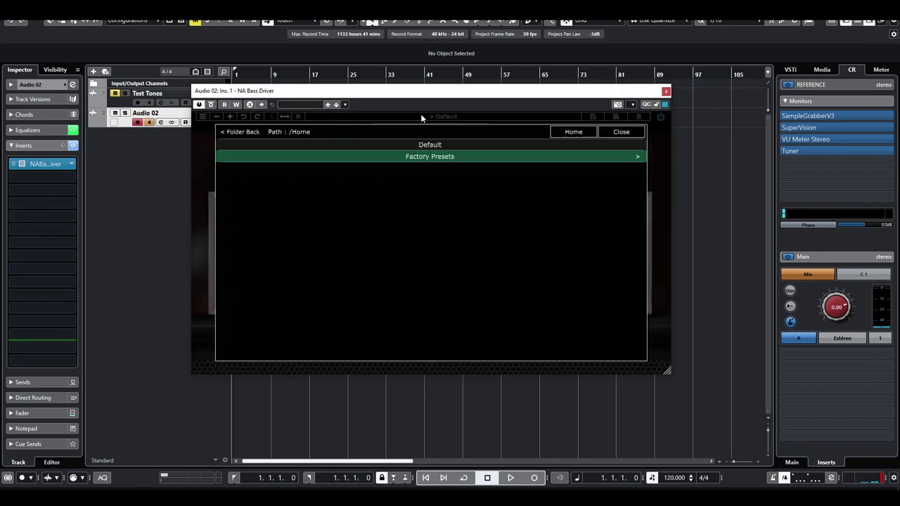
{"action": "left_click", "coordinate": [412, 157]}
{"action": "left_click", "coordinate": [285, 181]}
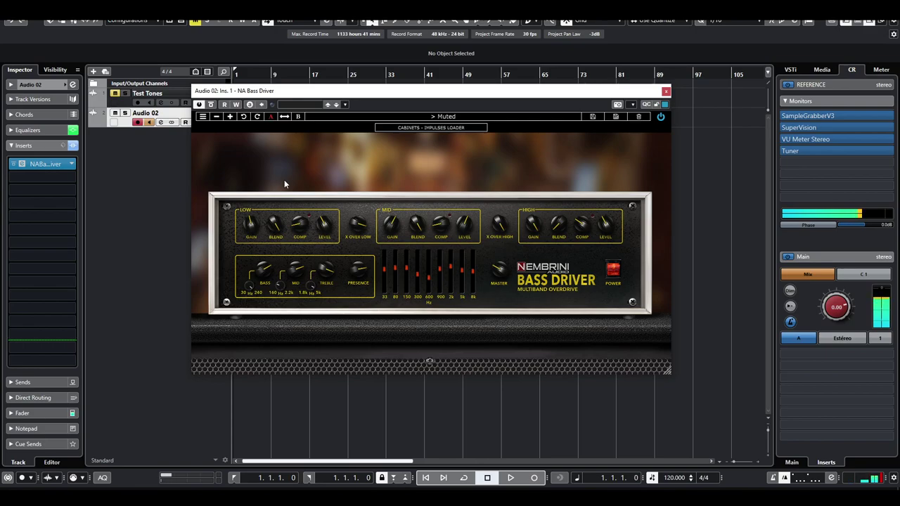
Reopen the preset browser and load the Industrial Metal factory preset.
{"action": "left_click", "coordinate": [462, 126]}
{"action": "left_click", "coordinate": [407, 128]}
{"action": "left_click", "coordinate": [447, 116]}
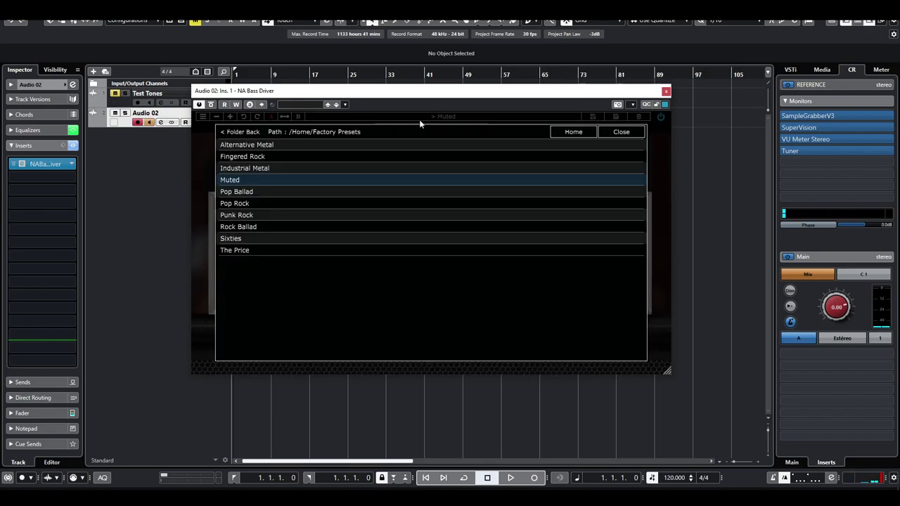
{"action": "left_click", "coordinate": [268, 168]}
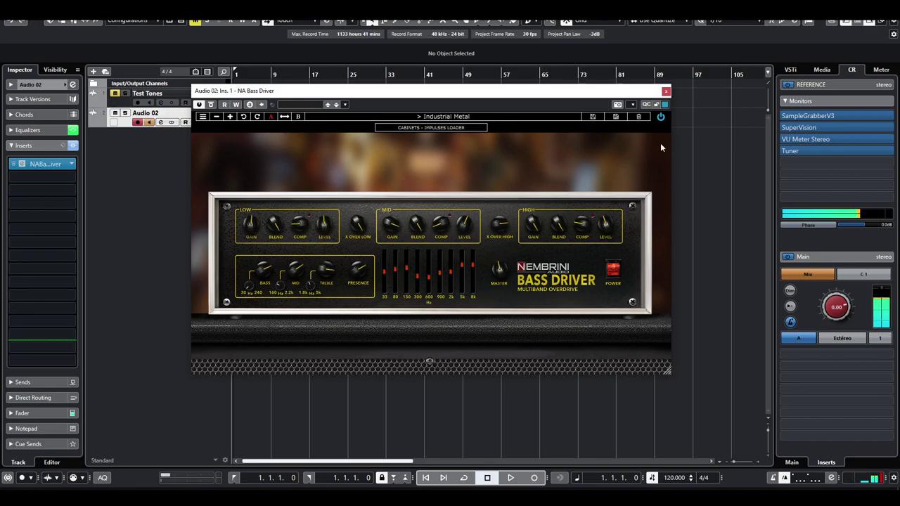
Advance through the factory presets Muted, Pop Ballad, Pop Rock and Punk Rock to Rock Ballad, and switch to OBS Studio.
{"action": "left_click", "coordinate": [230, 118]}
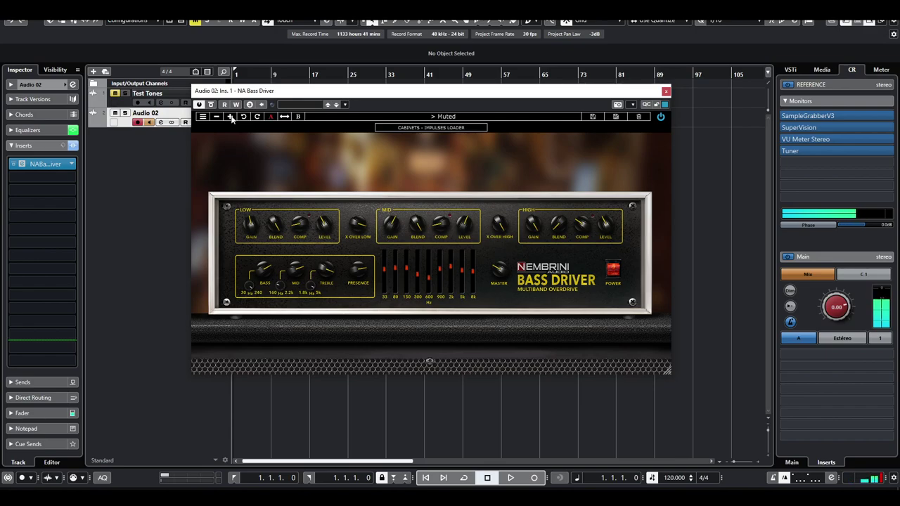
{"action": "left_click", "coordinate": [230, 117]}
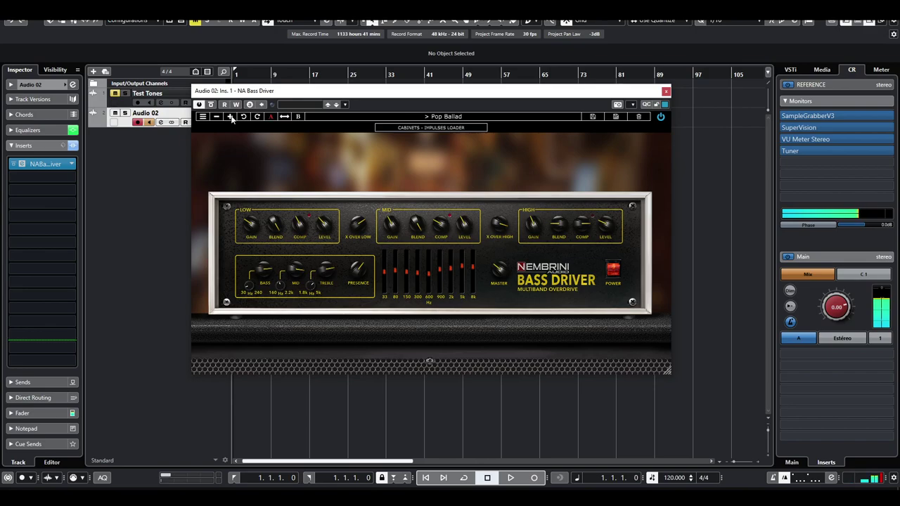
{"action": "left_click", "coordinate": [230, 117]}
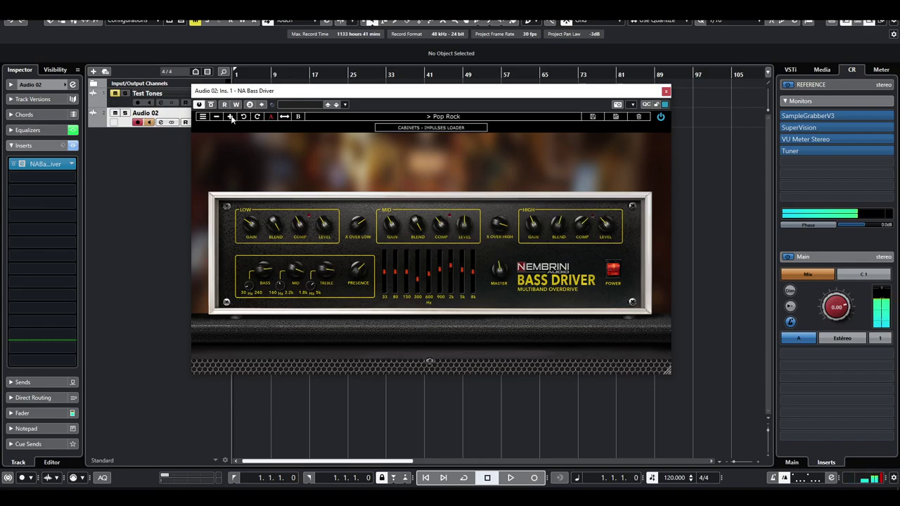
{"action": "left_click", "coordinate": [230, 116]}
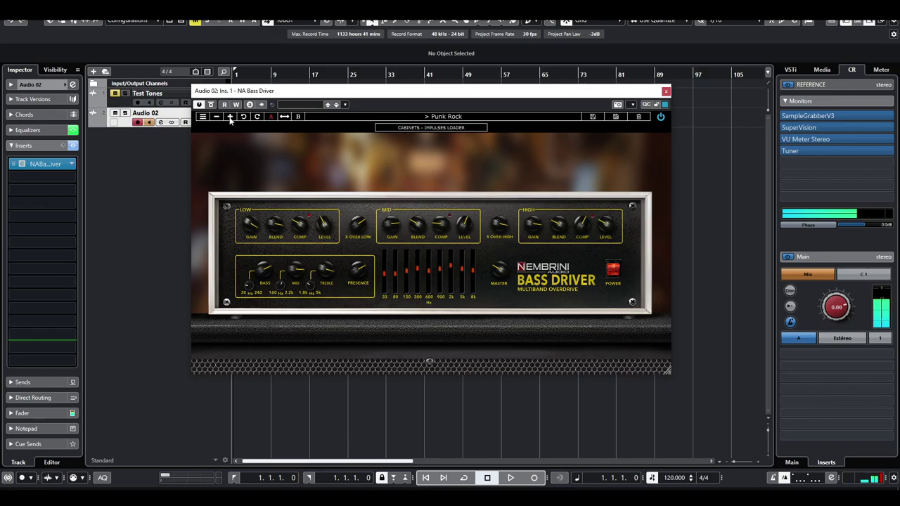
{"action": "left_click", "coordinate": [231, 116]}
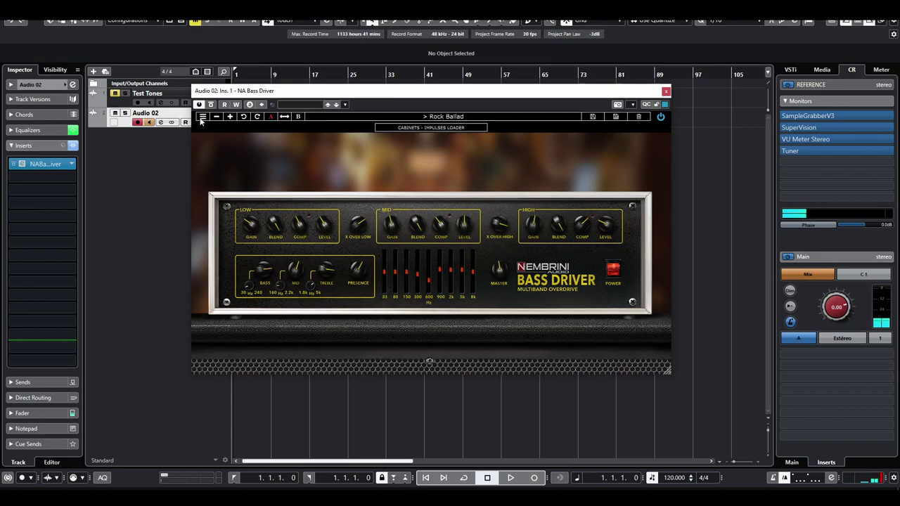
{"action": "key", "text": "alt+Tab"}
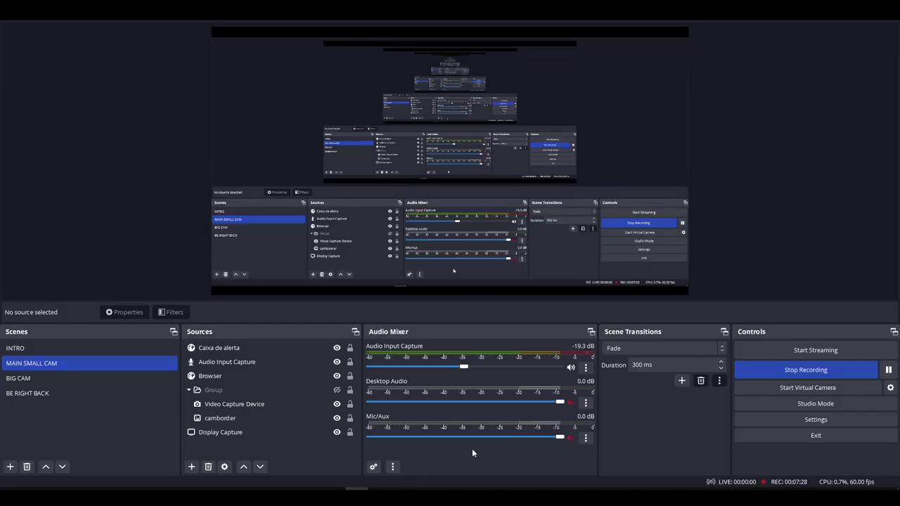